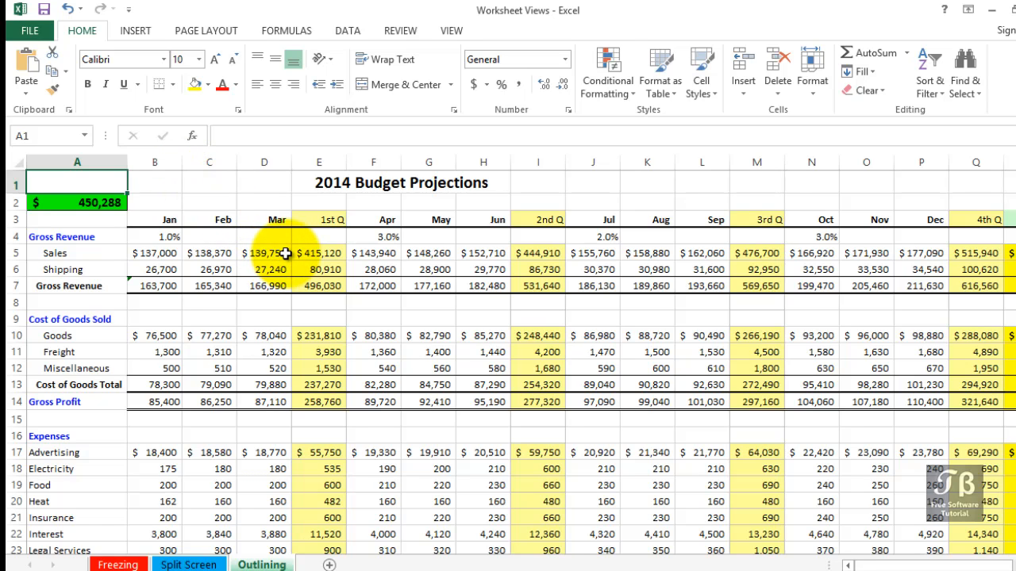
# - Scroll through the 2014 Budget Projections worksheet to review its rows and columns
pyautogui.click(388, 219)
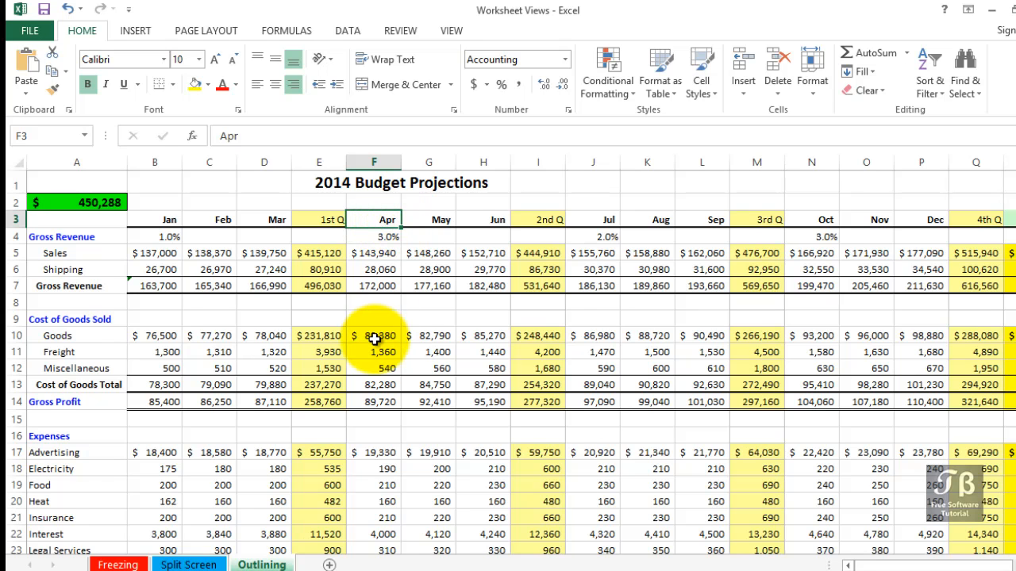
pyautogui.scroll(-6, 375, 340)
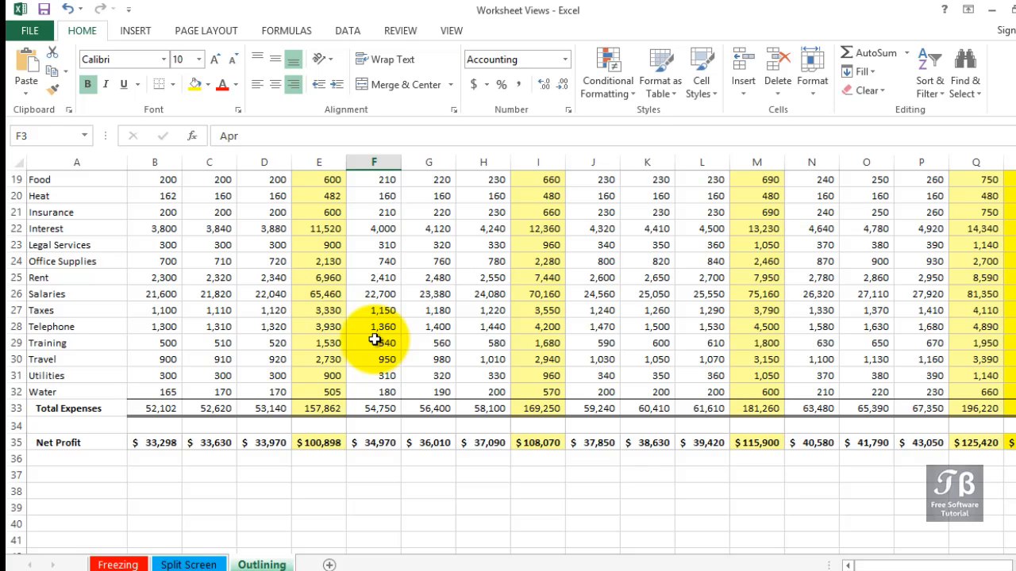
pyautogui.scroll(5, 375, 340)
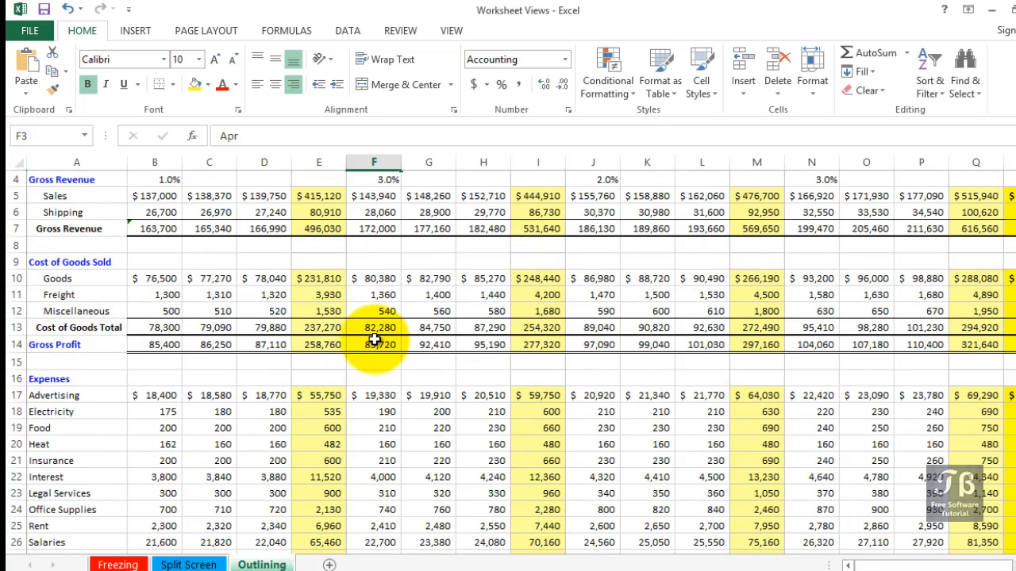
pyautogui.scroll(-5, 374, 340)
pyautogui.scroll(5, 375, 339)
pyautogui.scroll(1, 375, 340)
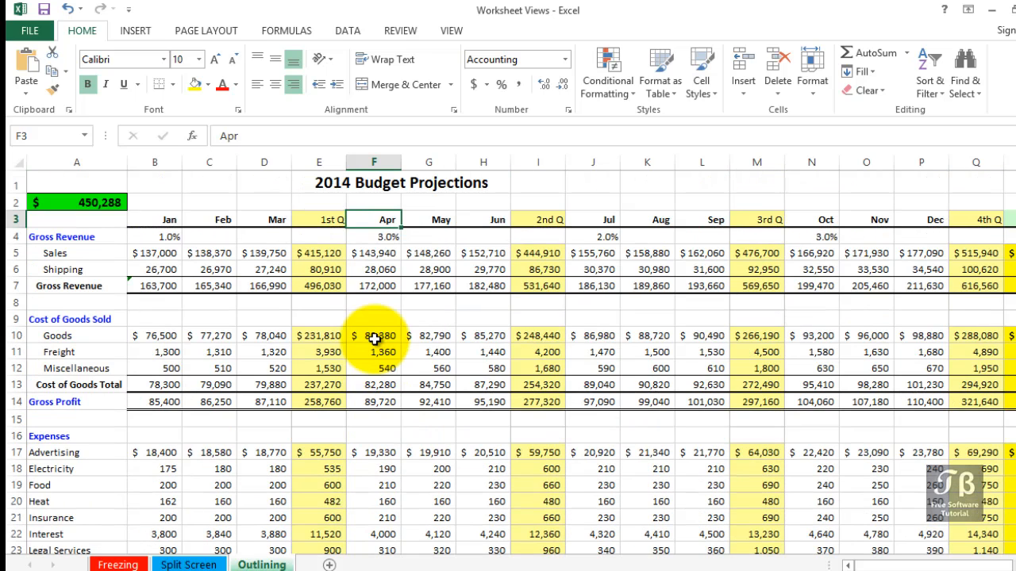
# - Inspect the quarterly total formulas and the monthly cells they sum in the Sales row
pyautogui.click(325, 254)
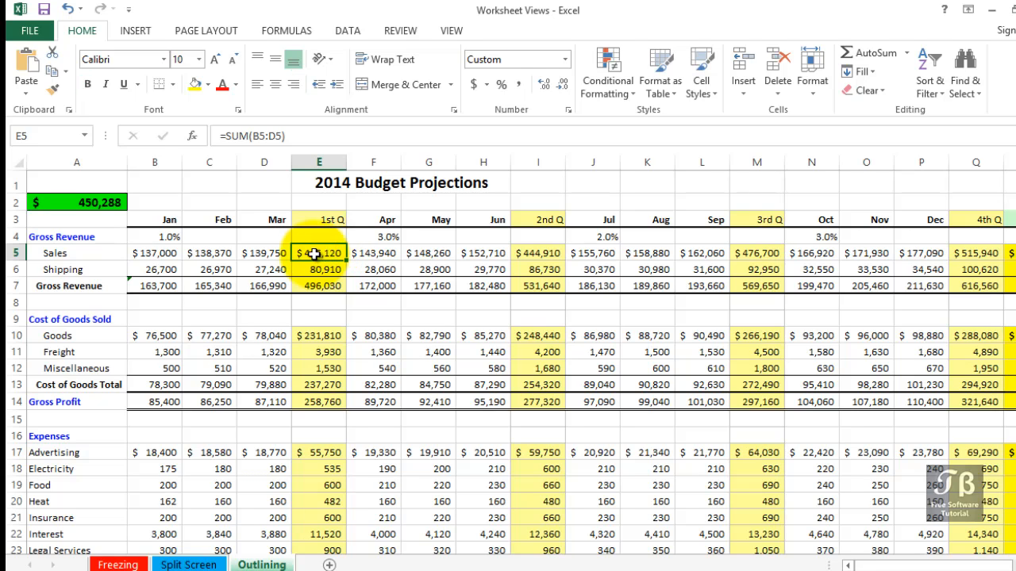
pyautogui.moveTo(154, 253); pyautogui.dragTo(267, 255)
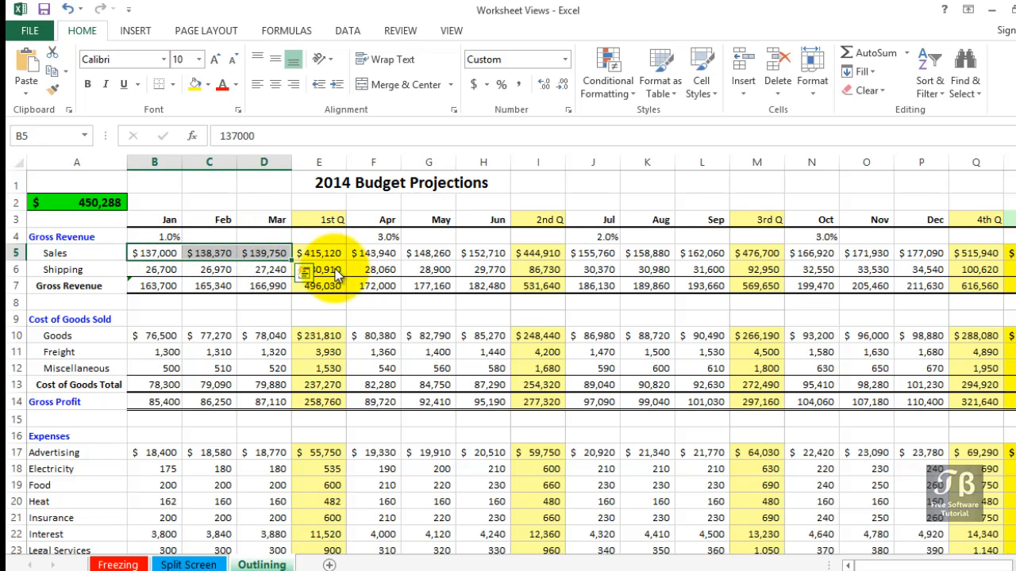
pyautogui.click(533, 254)
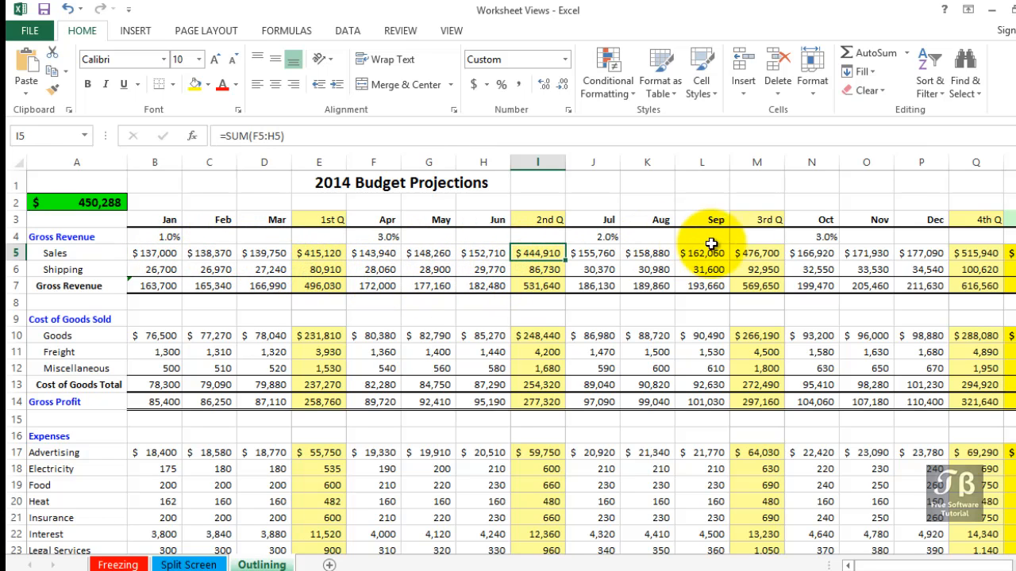
pyautogui.click(755, 254)
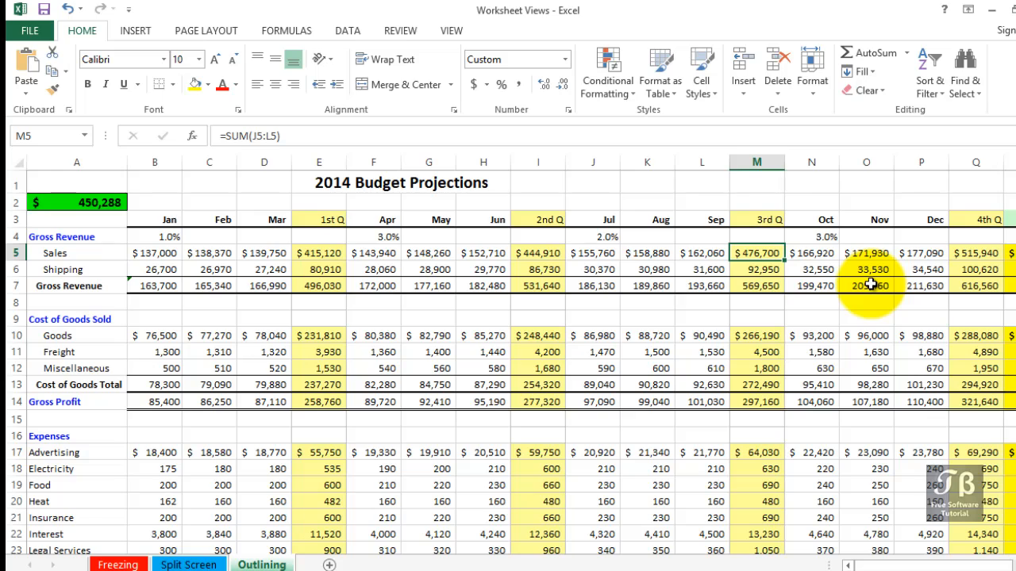
pyautogui.scroll(-4, 782, 369)
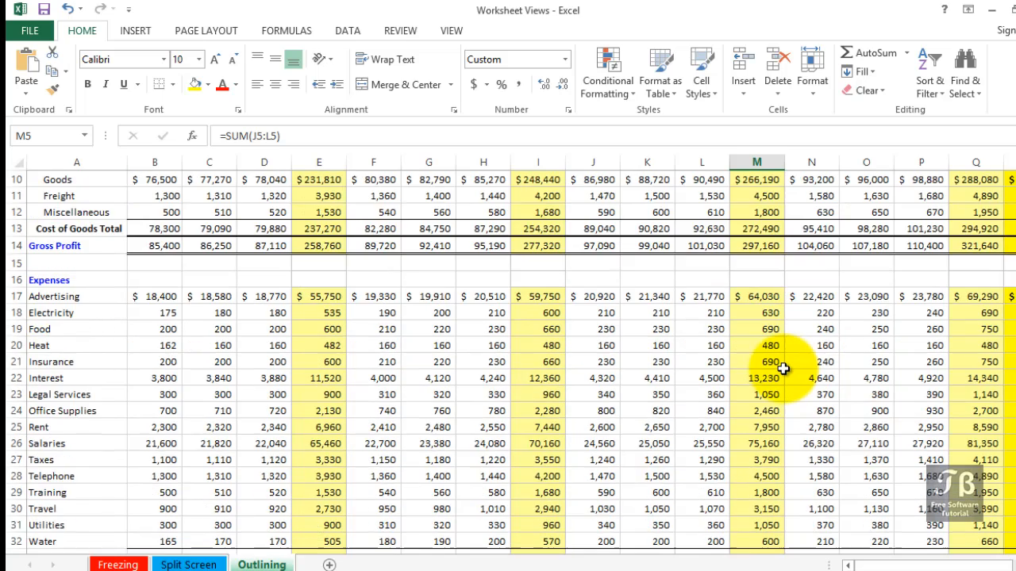
pyautogui.scroll(-3, 783, 369)
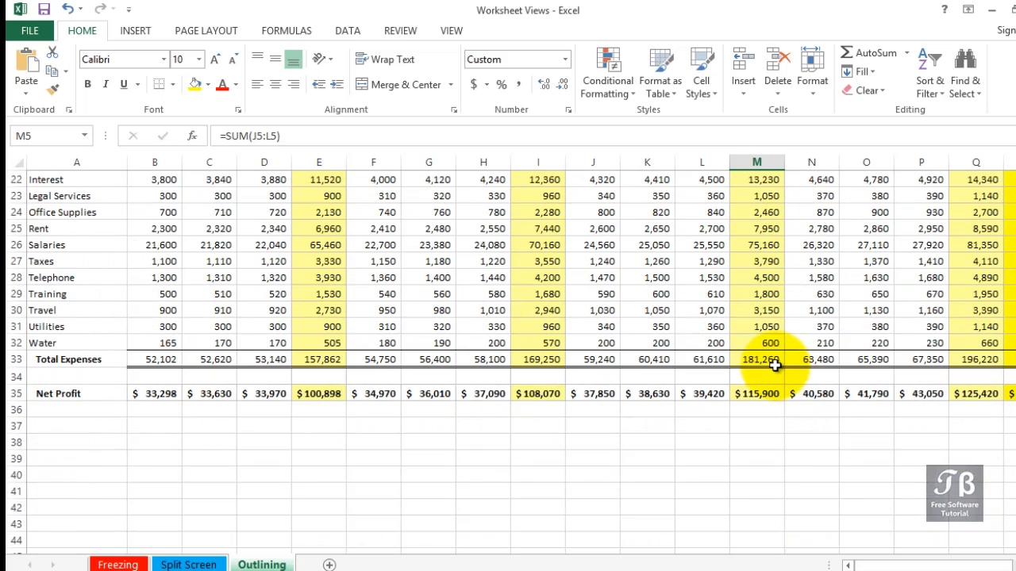
pyautogui.scroll(3, 775, 365)
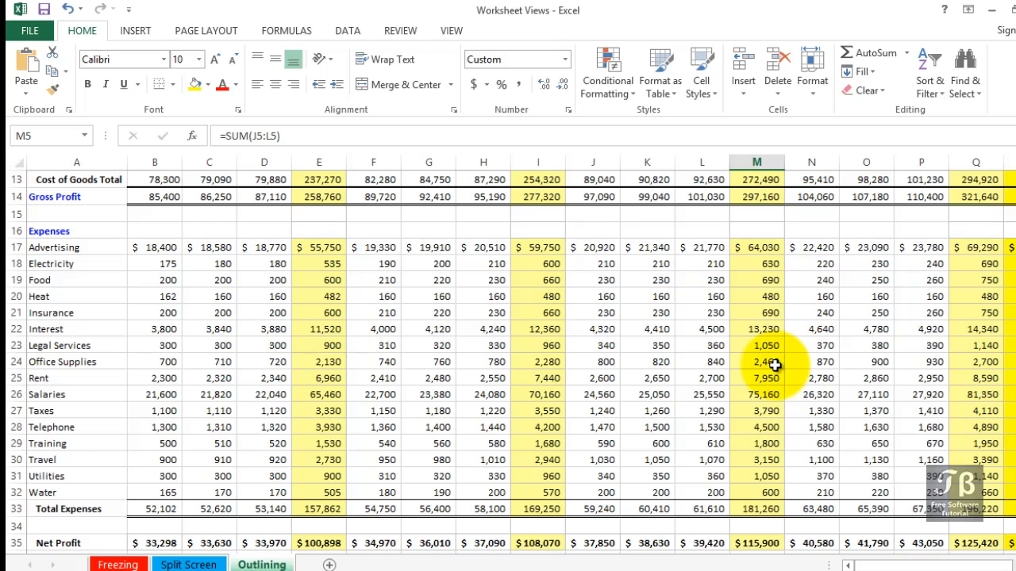
pyautogui.scroll(4, 774, 365)
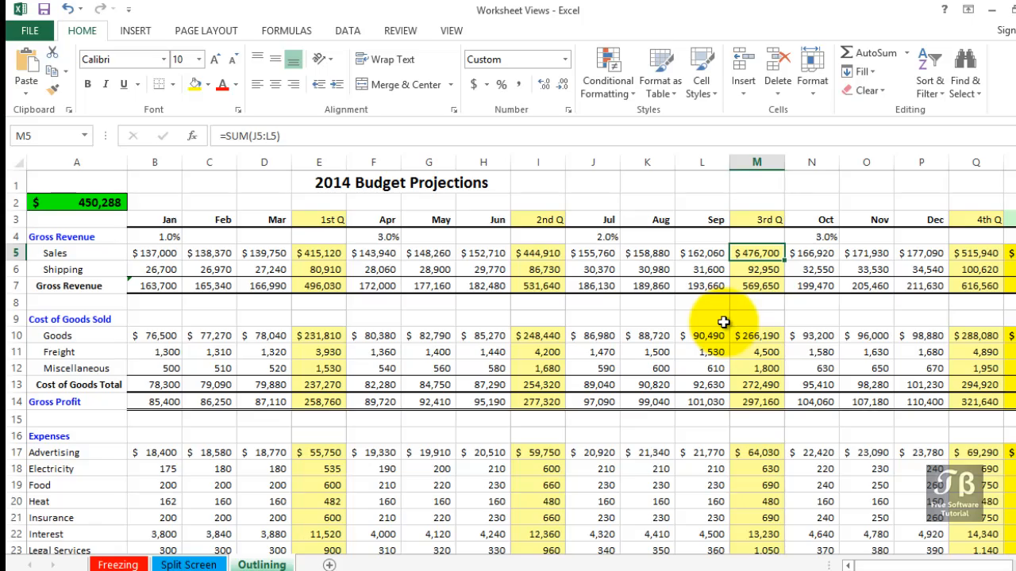
# - Select a cell inside the budget data and apply Auto Outline to the worksheet
pyautogui.click(657, 271)
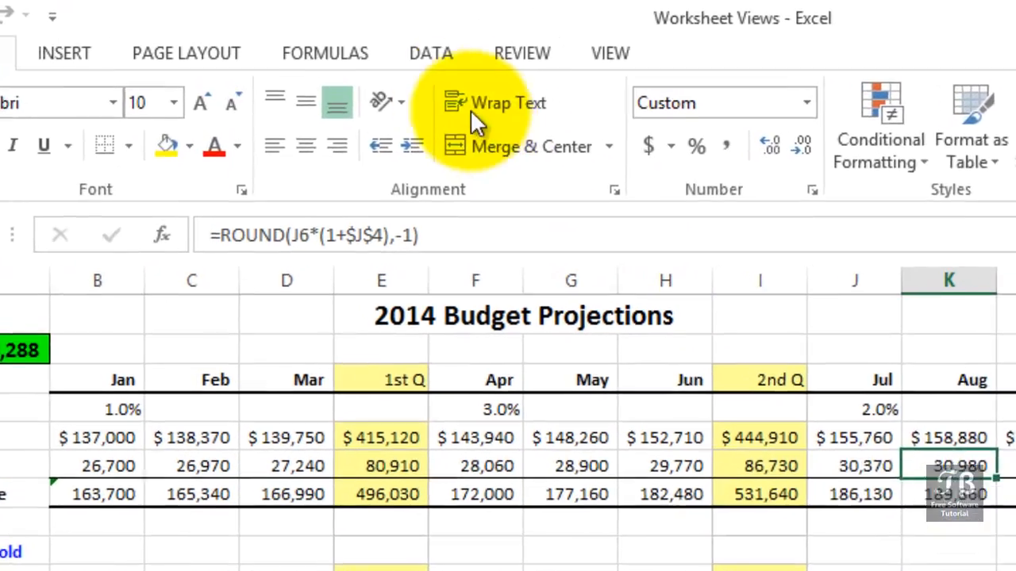
pyautogui.click(348, 30)
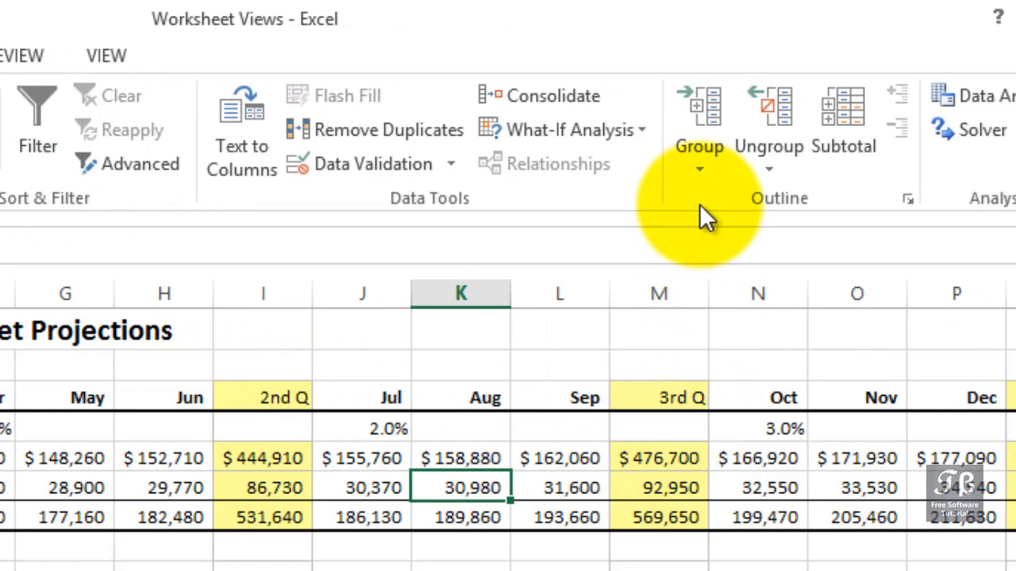
pyautogui.click(699, 171)
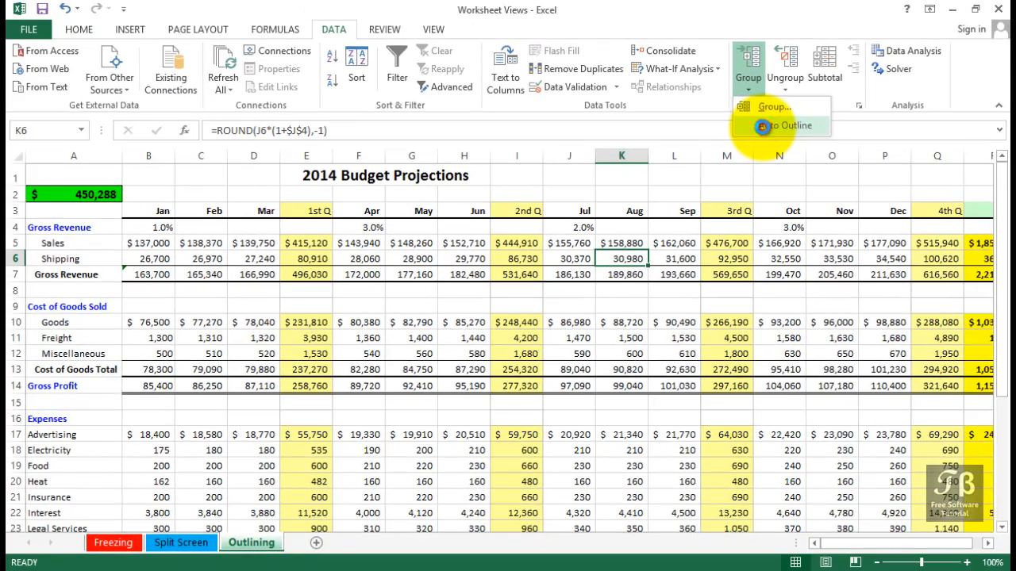
pyautogui.click(726, 239)
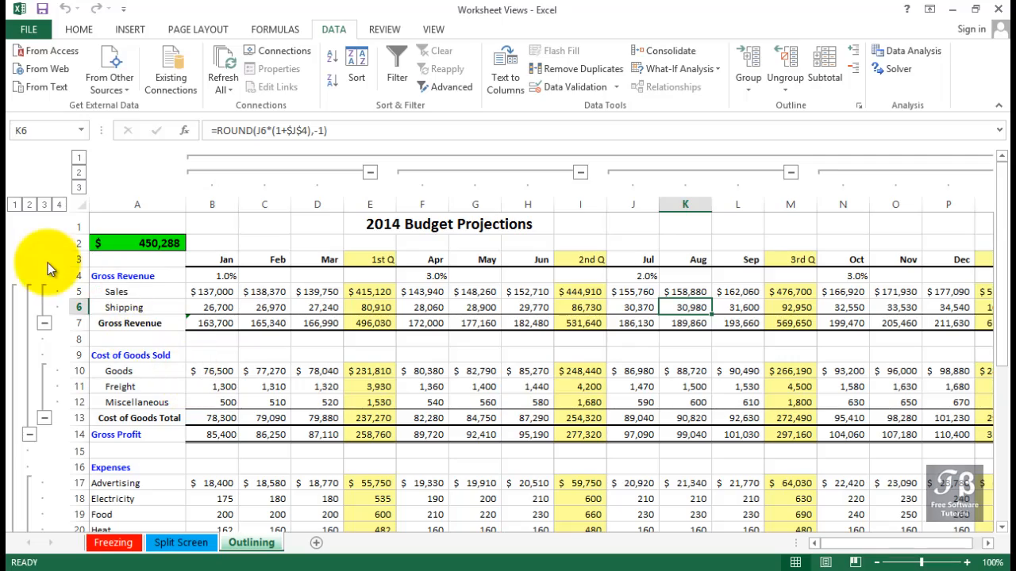
# - Collapse the column outline to level 1, then switch it to level 2 to show quarterly totals
pyautogui.scroll(-5, 42, 442)
pyautogui.scroll(-3, 42, 438)
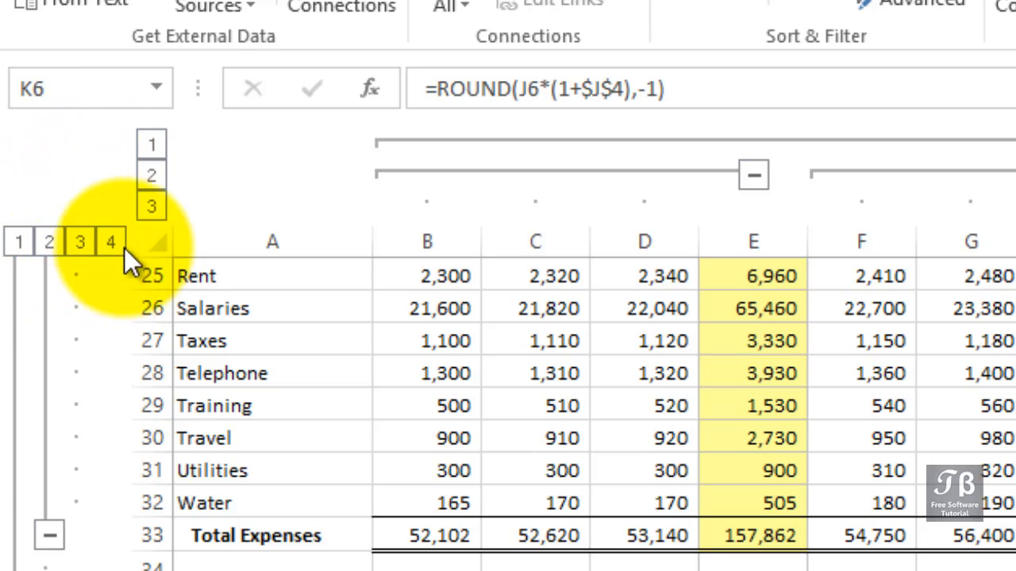
pyautogui.scroll(3, 232, 559)
pyautogui.scroll(5, 232, 560)
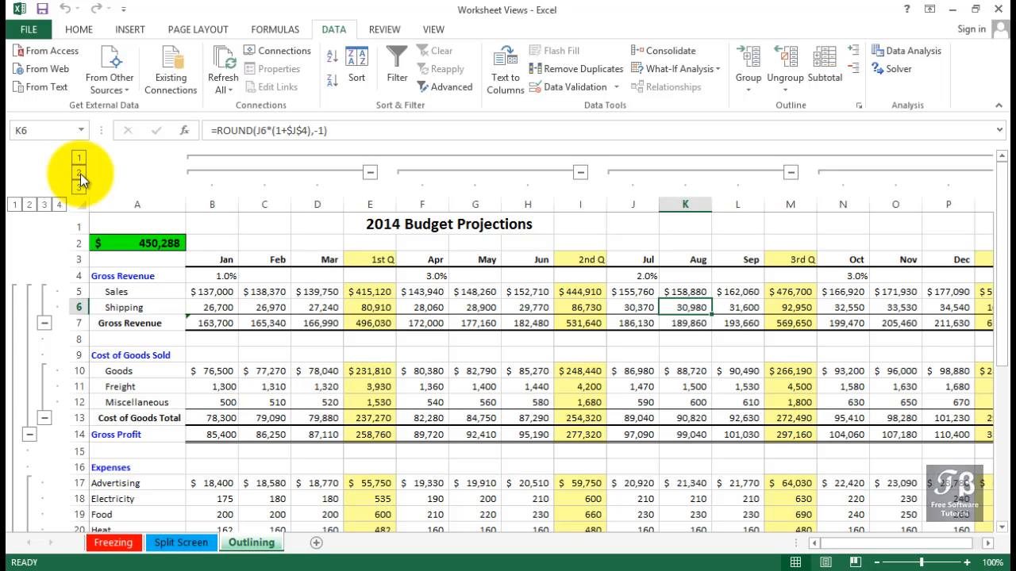
pyautogui.click(81, 174)
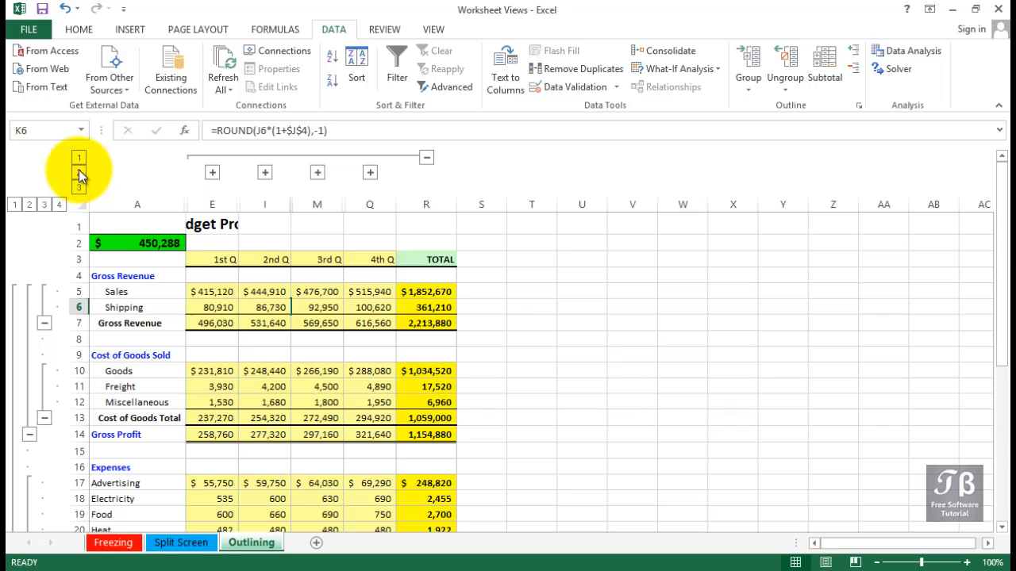
pyautogui.click(78, 158)
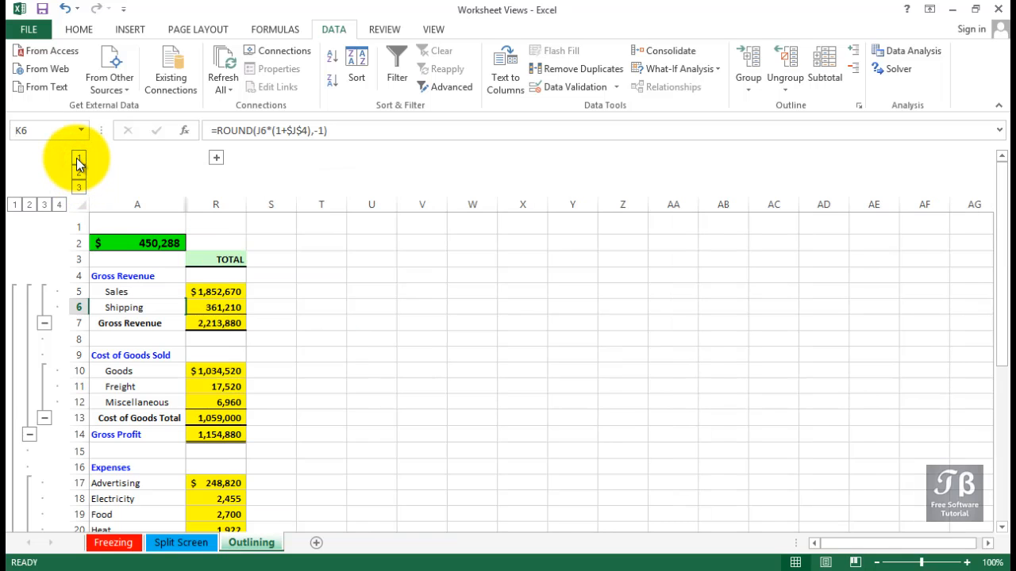
pyautogui.click(78, 173)
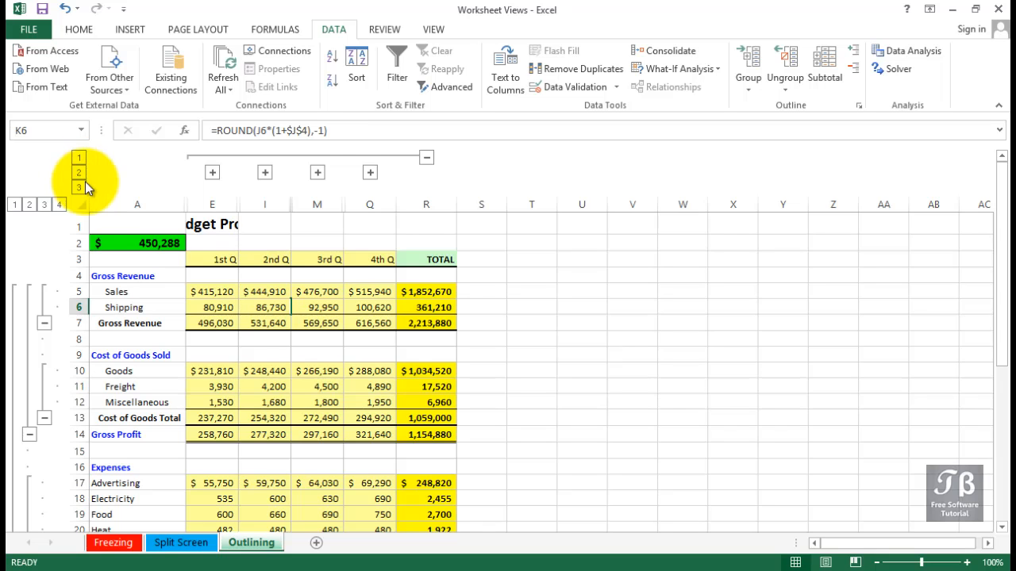
# - Collapse the row outline to level 3 to hide the detail rows
pyautogui.scroll(-4, 222, 359)
pyautogui.scroll(-5, 222, 359)
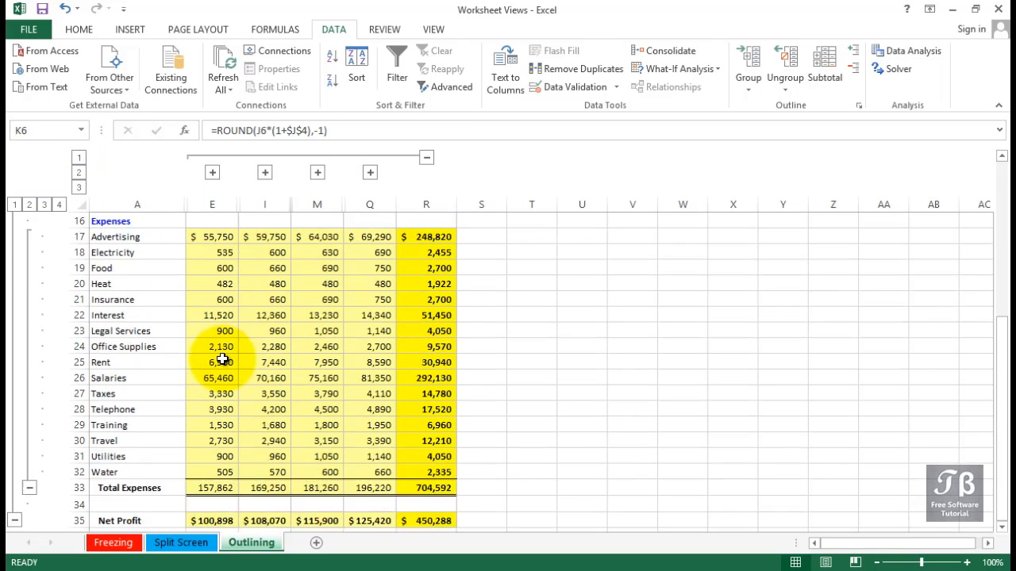
pyautogui.scroll(6, 222, 359)
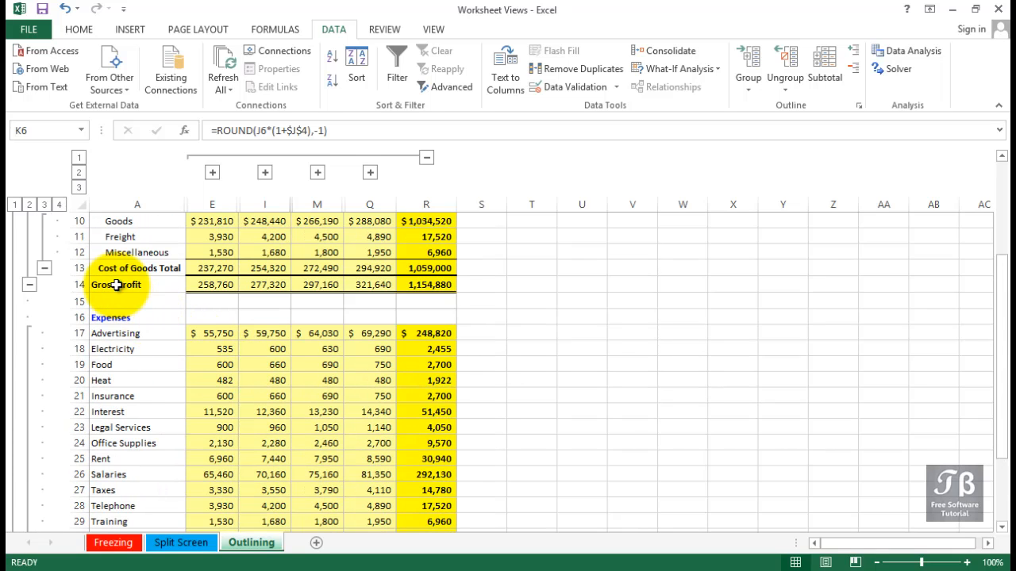
pyautogui.click(46, 206)
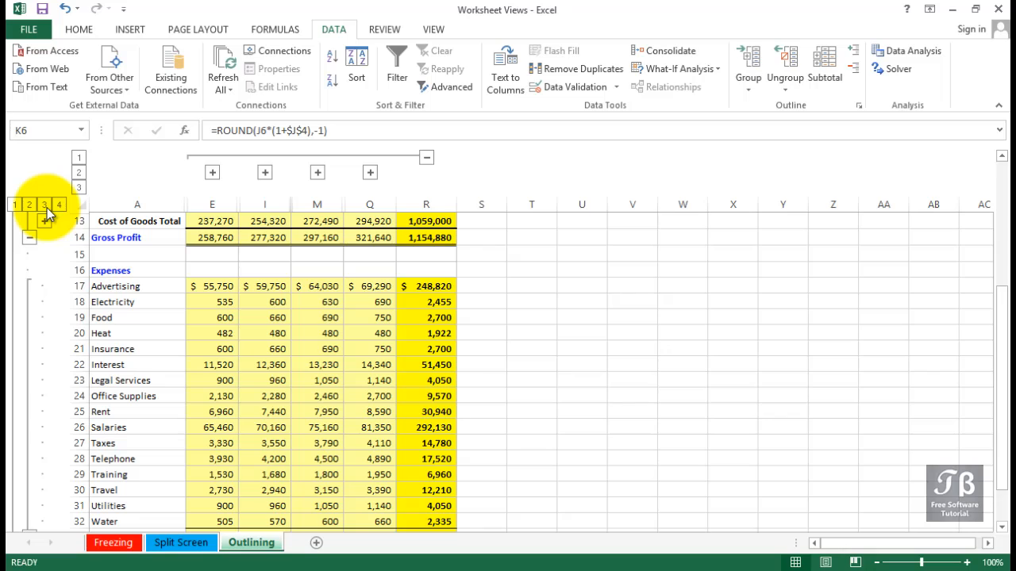
pyautogui.click(46, 208)
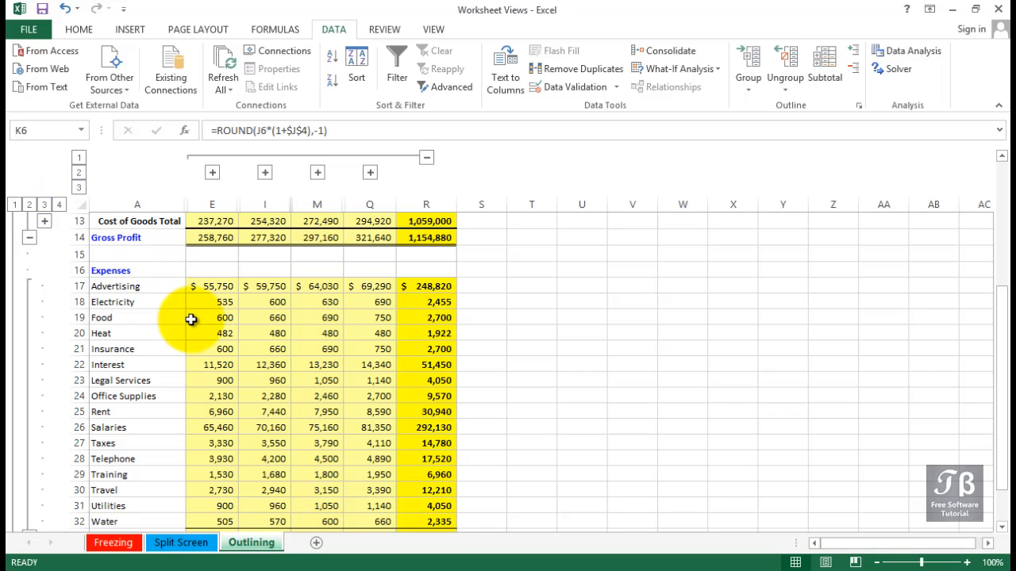
# - Collapse the row outline to level 2 so only section totals and Net Profit remain
pyautogui.scroll(-3, 183, 317)
pyautogui.scroll(2, 191, 319)
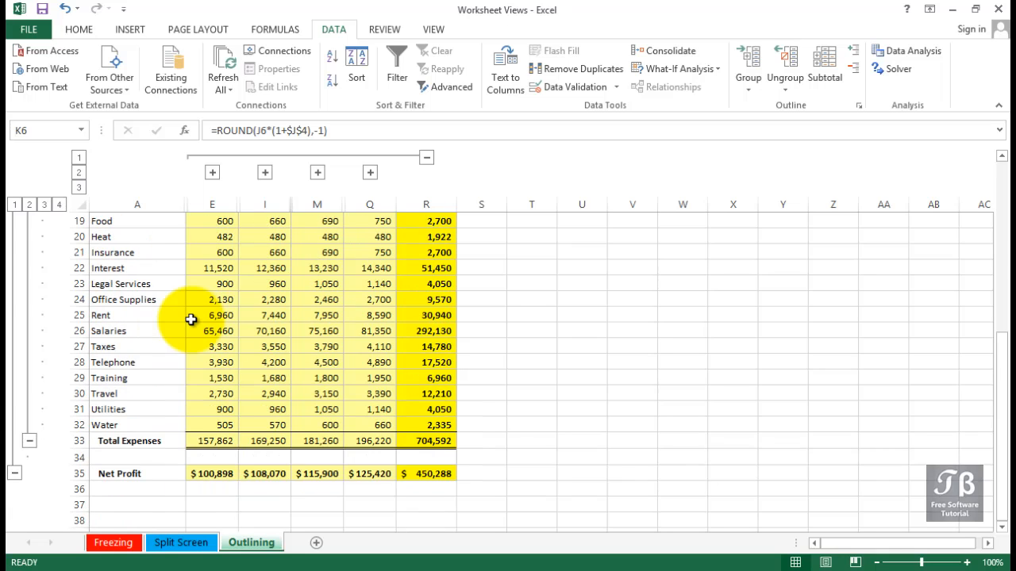
pyautogui.scroll(1, 191, 319)
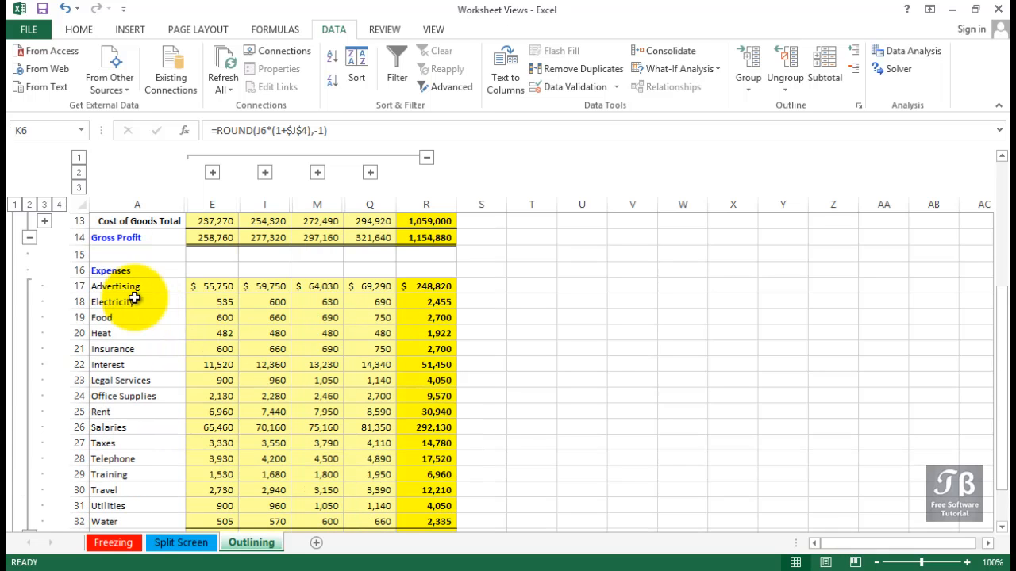
pyautogui.click(28, 204)
pyautogui.scroll(1, 193, 341)
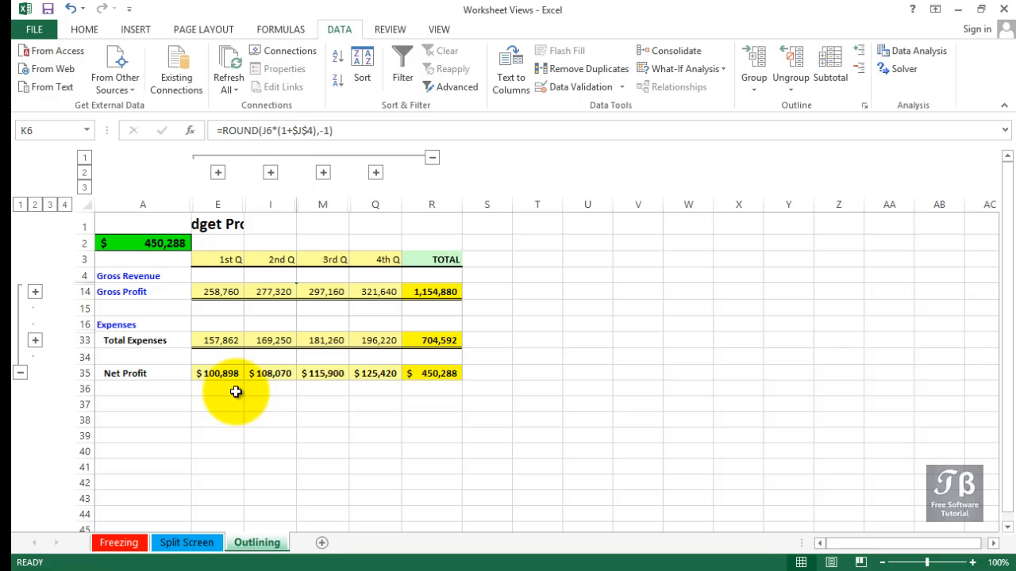
# - Expand the Total Expenses row group to show its expense lines, then collapse it again
pyautogui.click(151, 343)
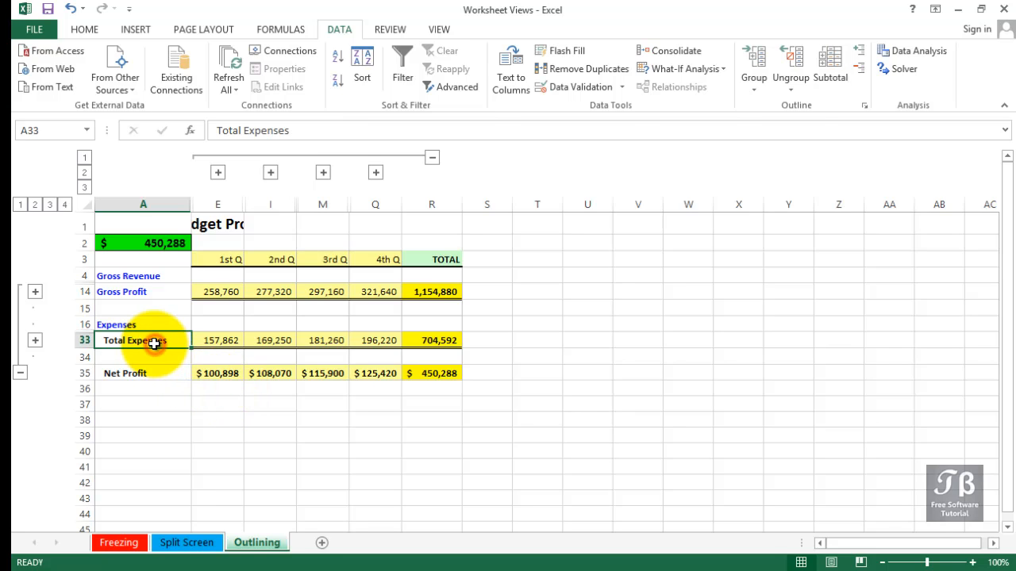
pyautogui.click(34, 341)
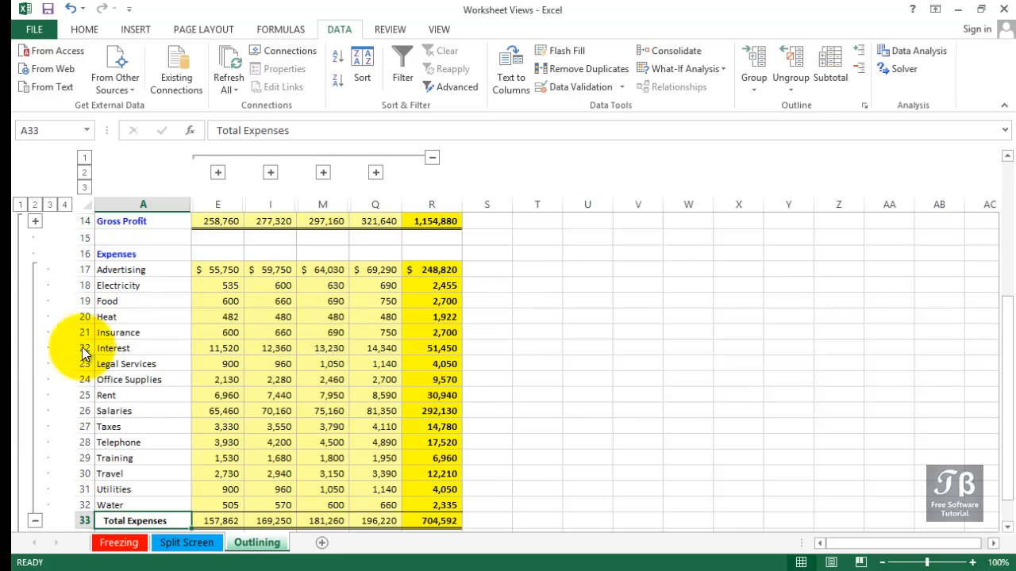
pyautogui.scroll(-2, 212, 386)
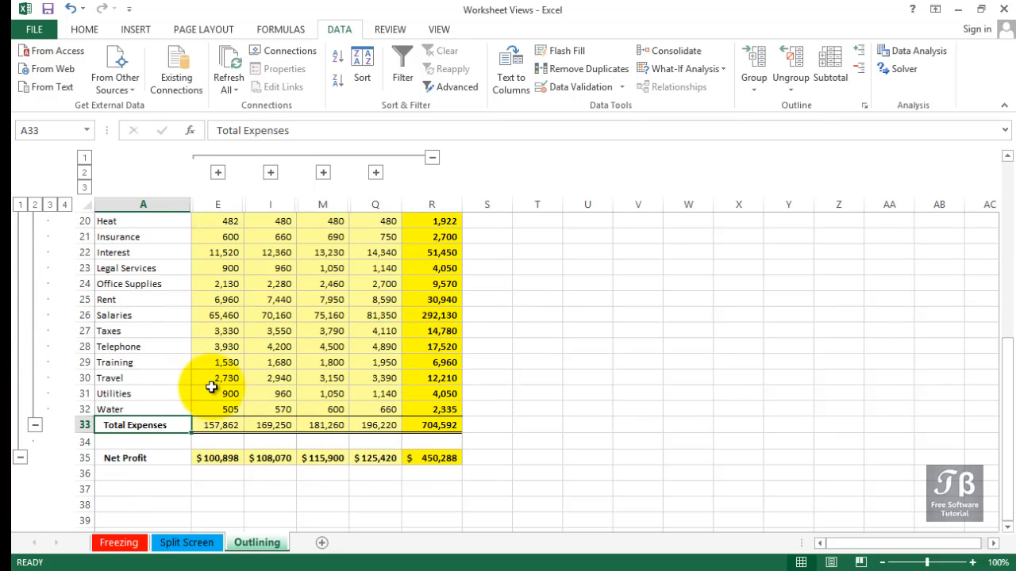
pyautogui.scroll(2, 212, 387)
pyautogui.scroll(-2, 212, 386)
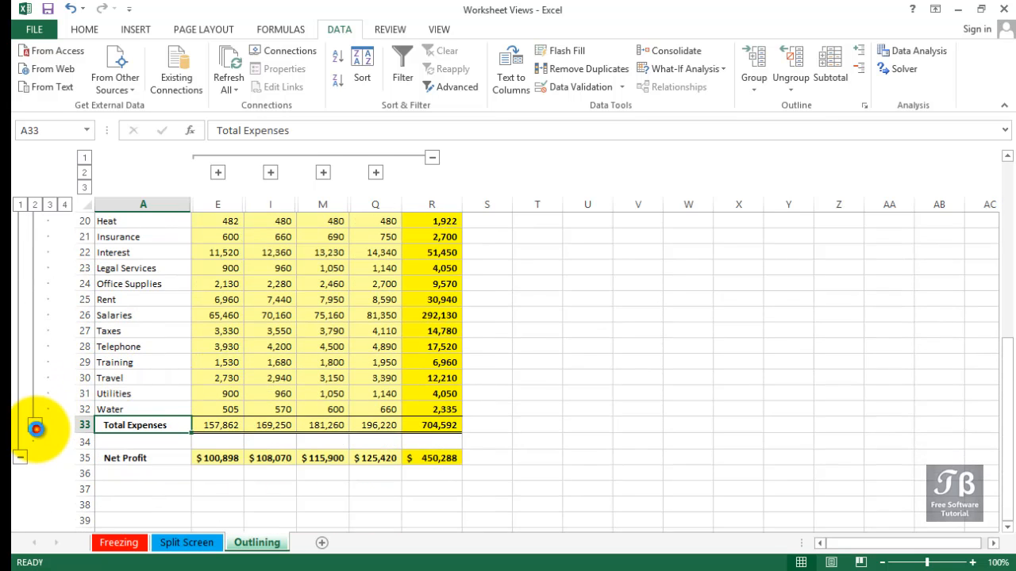
pyautogui.click(36, 428)
pyautogui.scroll(3, 40, 431)
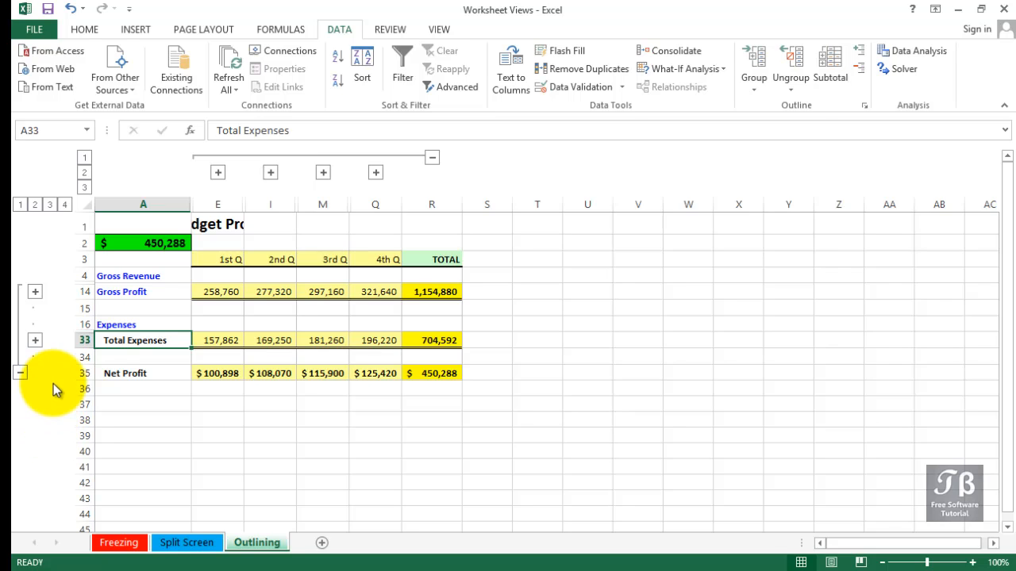
# - Expand the 3rd Q column group and the Gross Profit row group
pyautogui.click(325, 172)
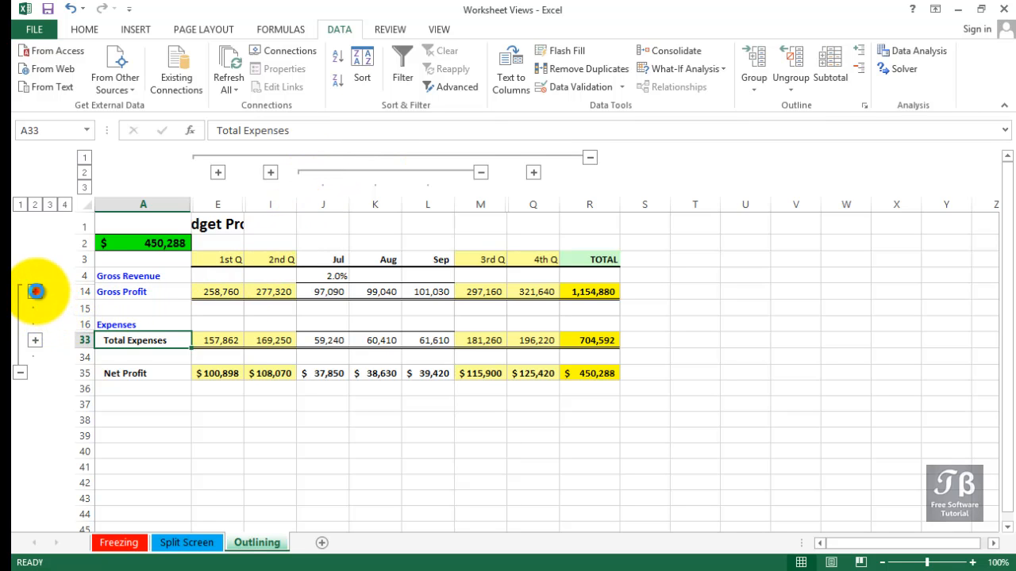
pyautogui.click(35, 292)
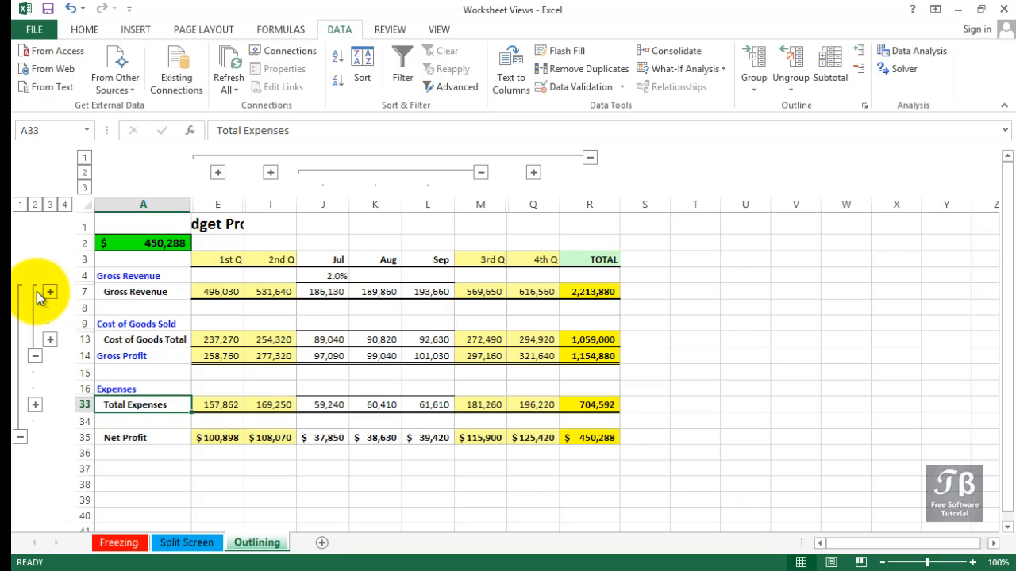
# - Collapse the 3rd Q column group, and hide and redisplay the outline symbols
pyautogui.click(481, 173)
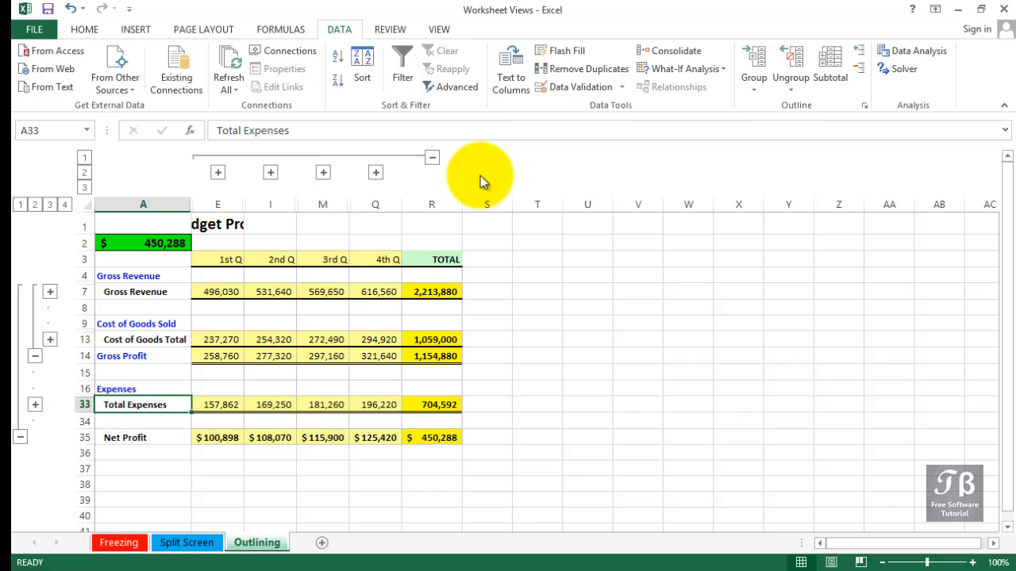
pyautogui.hotkey('ctrl', '8')
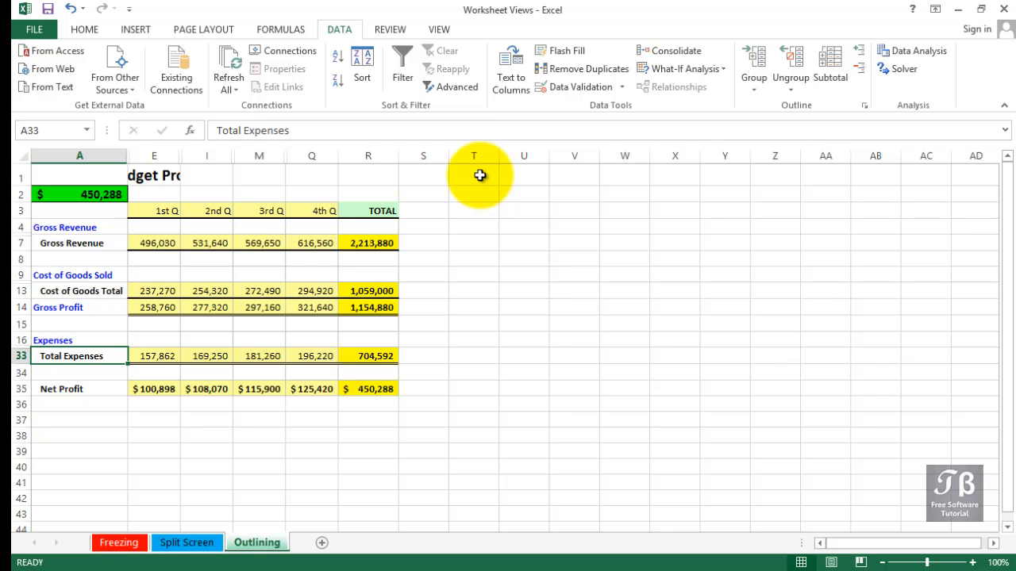
pyautogui.hotkey('ctrl', '8')
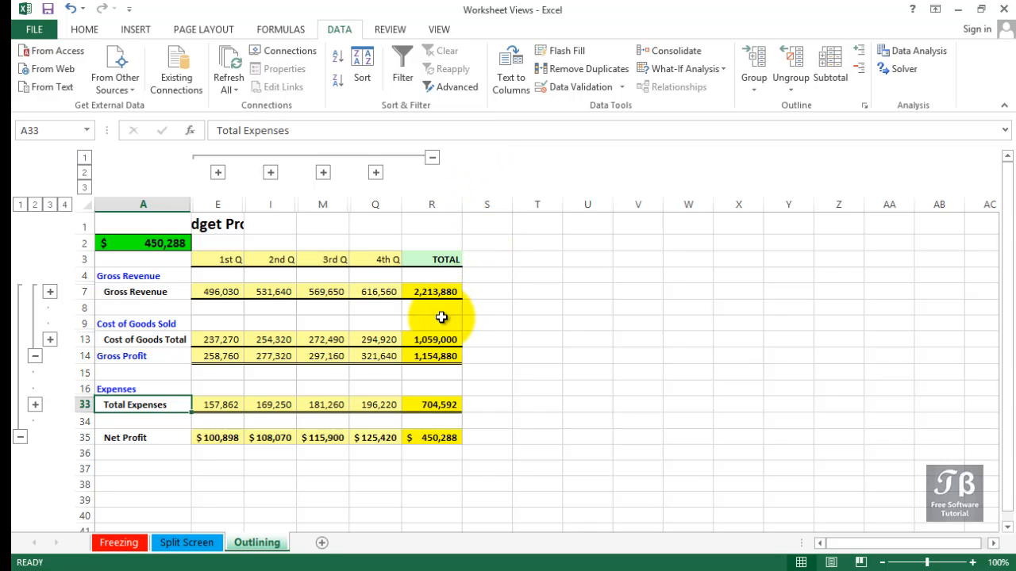
# - Clear the entire outline from the worksheet
pyautogui.click(389, 294)
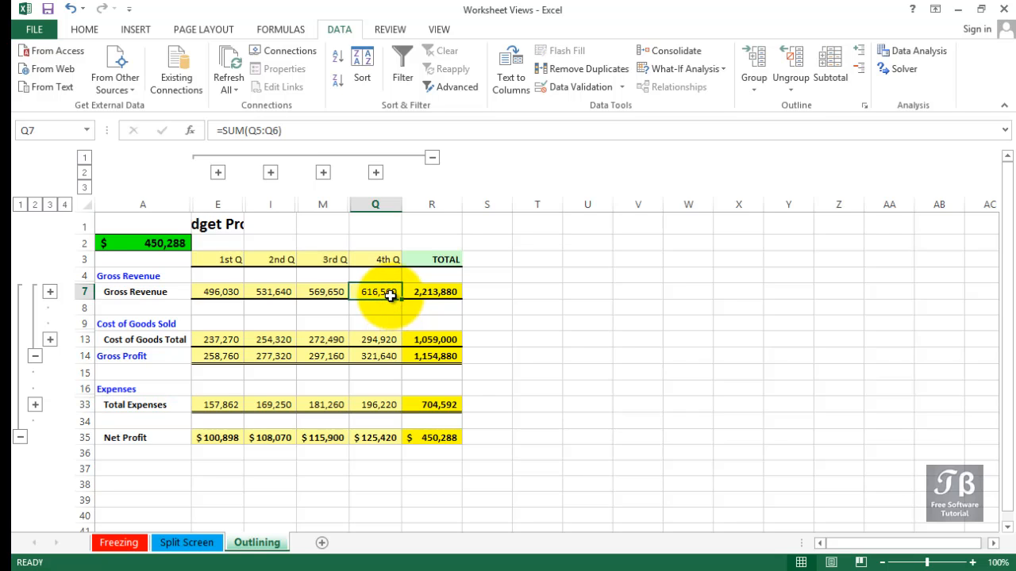
pyautogui.click(355, 35)
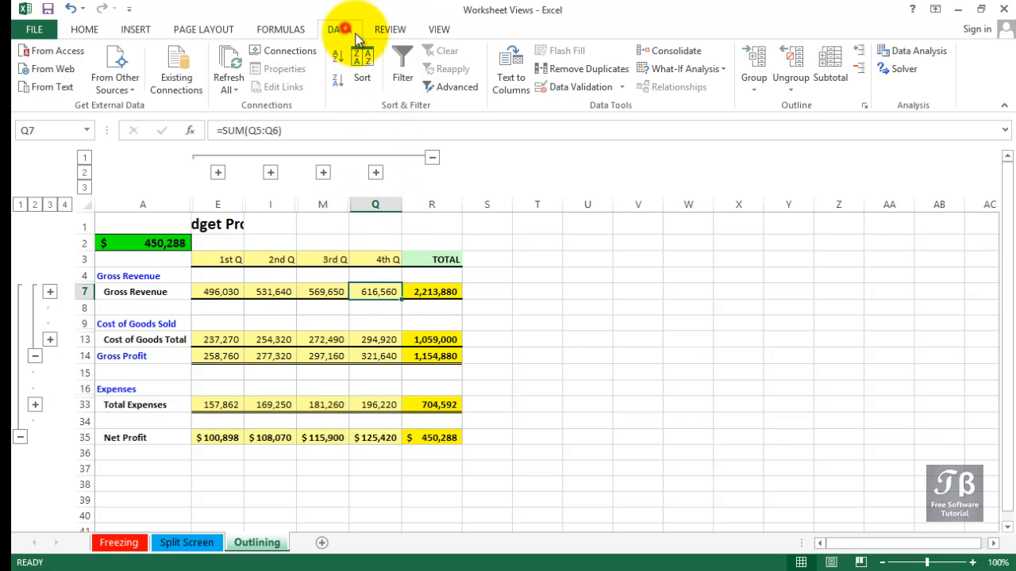
pyautogui.click(792, 90)
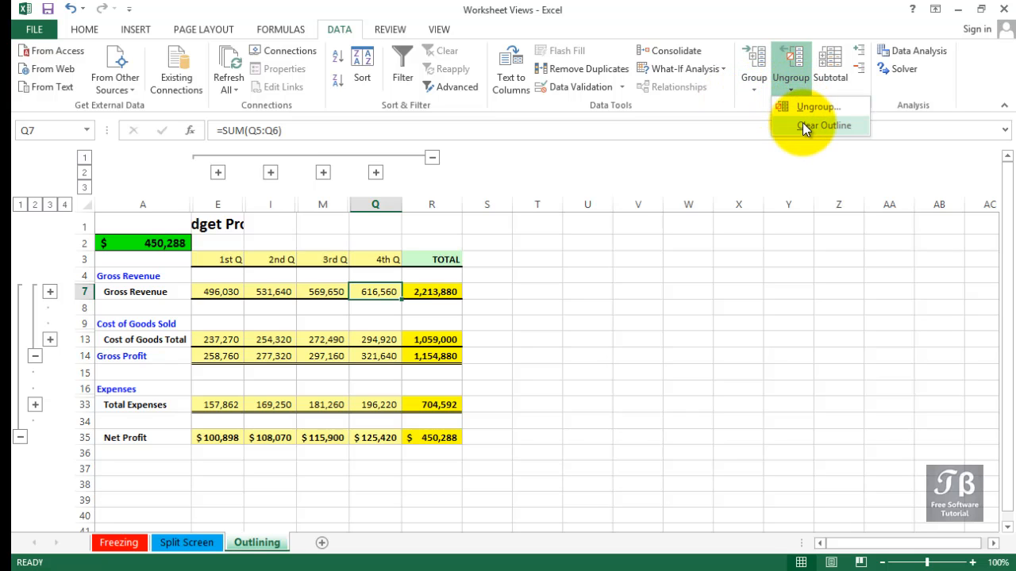
pyautogui.click(804, 126)
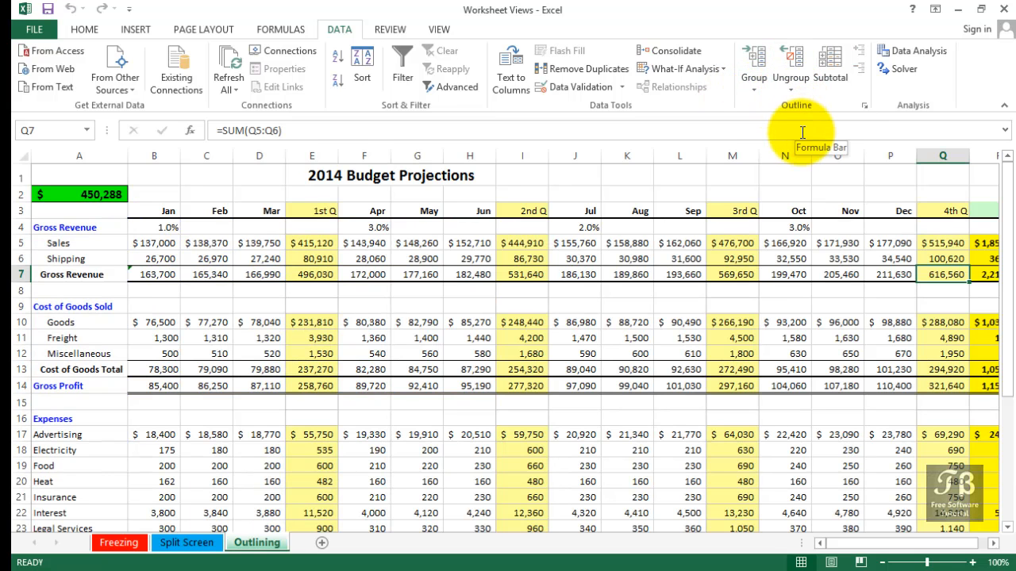
# - Edit the 2nd Q Sales formula in I5 so it reads =SUM(B7F5:H5)
pyautogui.click(726, 246)
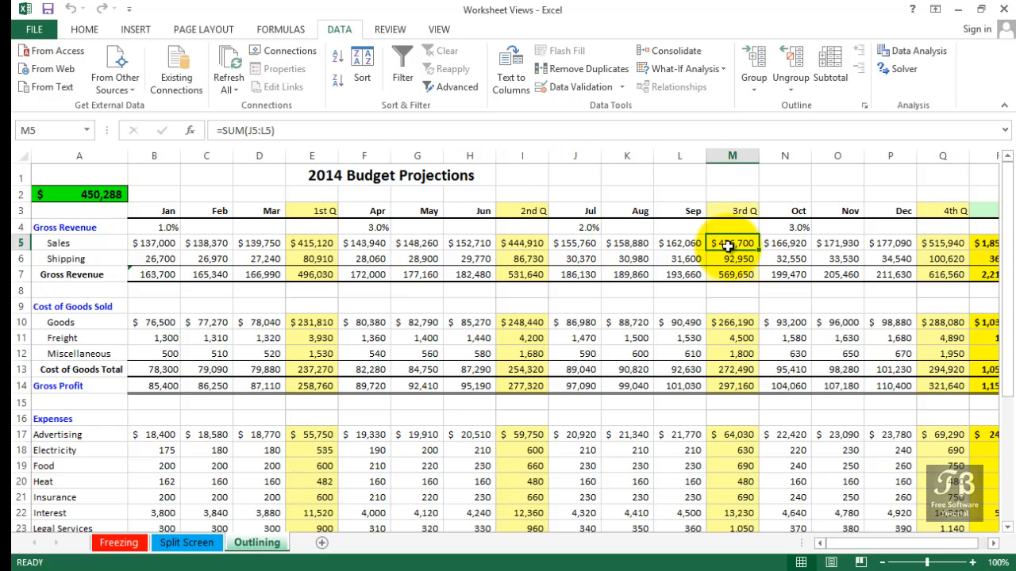
pyautogui.click(527, 246)
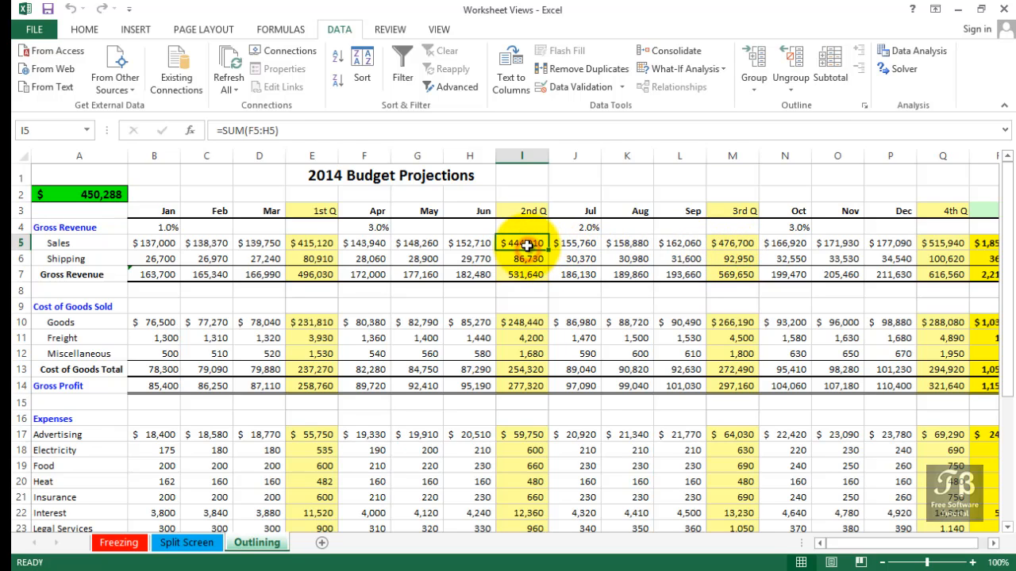
pyautogui.doubleClick(527, 246)
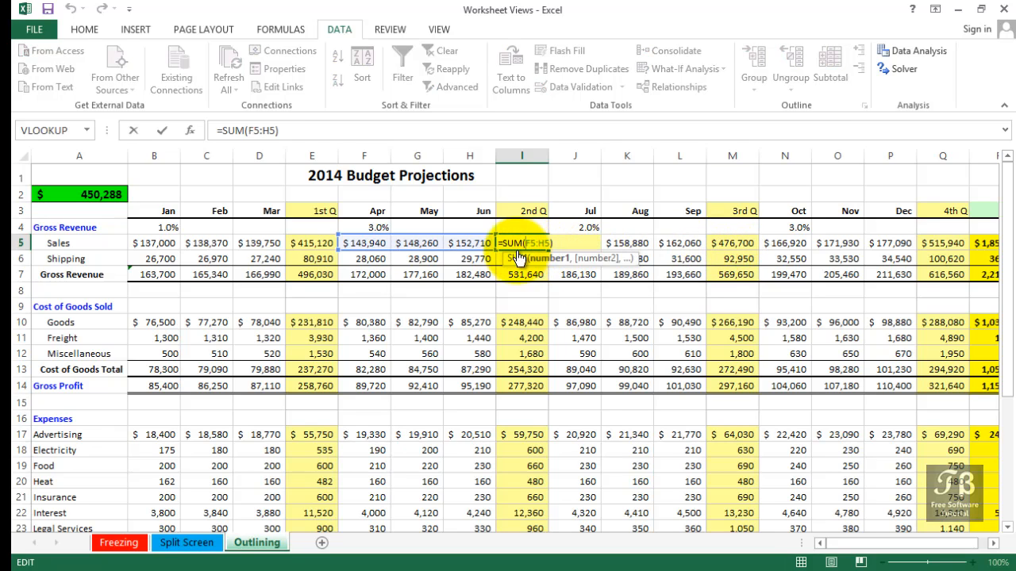
pyautogui.click(163, 276)
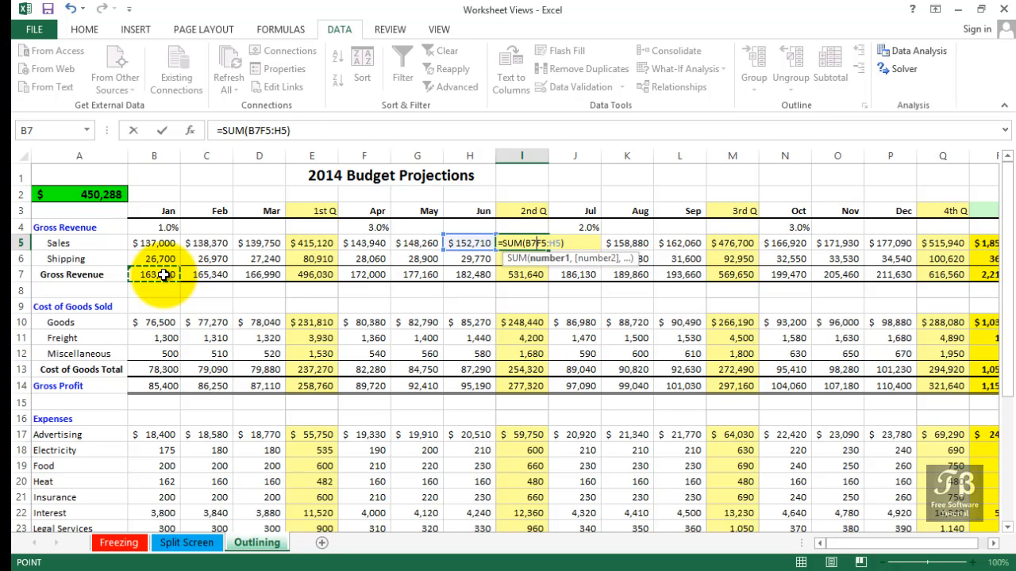
pyautogui.press('Tab')
# - Inspect the formulas in the Jan Gross Revenue, Cost of Goods Total and Gross Profit cells
pyautogui.click(162, 275)
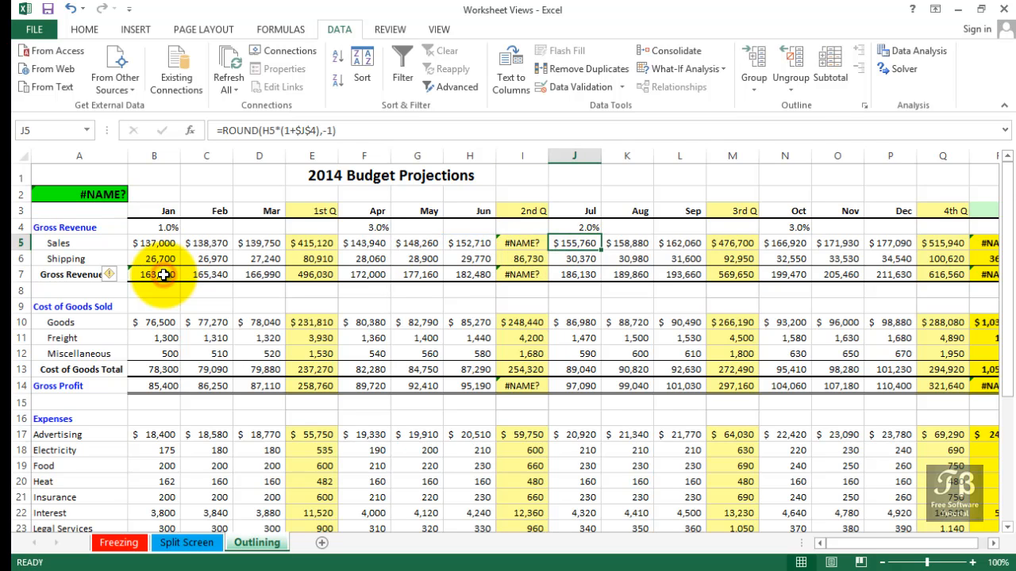
pyautogui.click(165, 371)
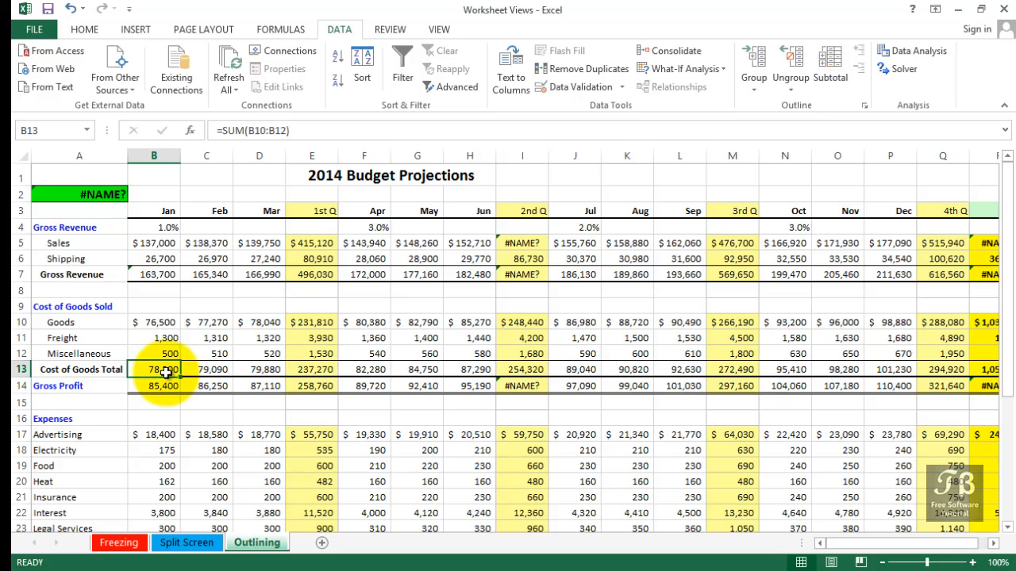
pyautogui.click(161, 384)
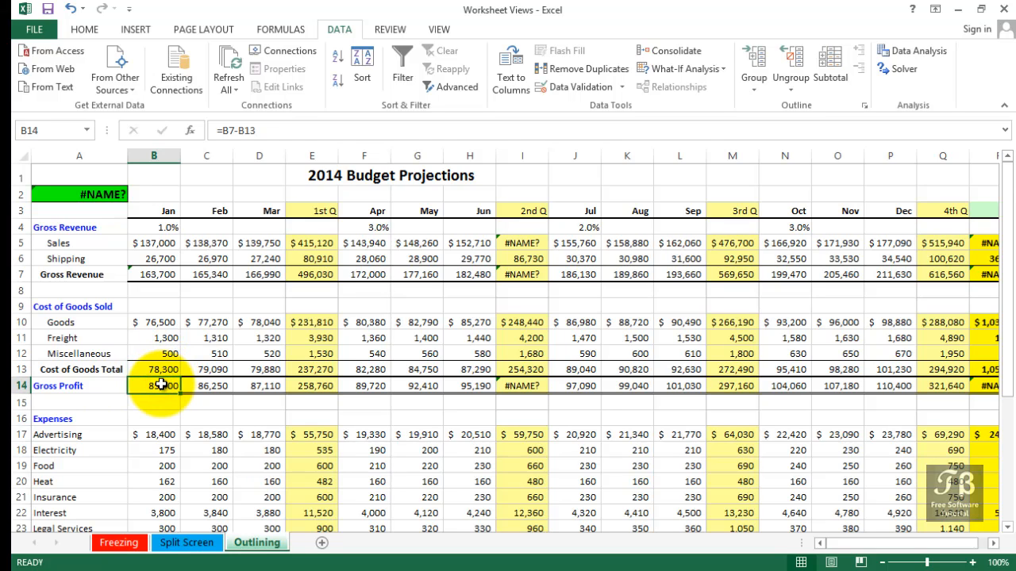